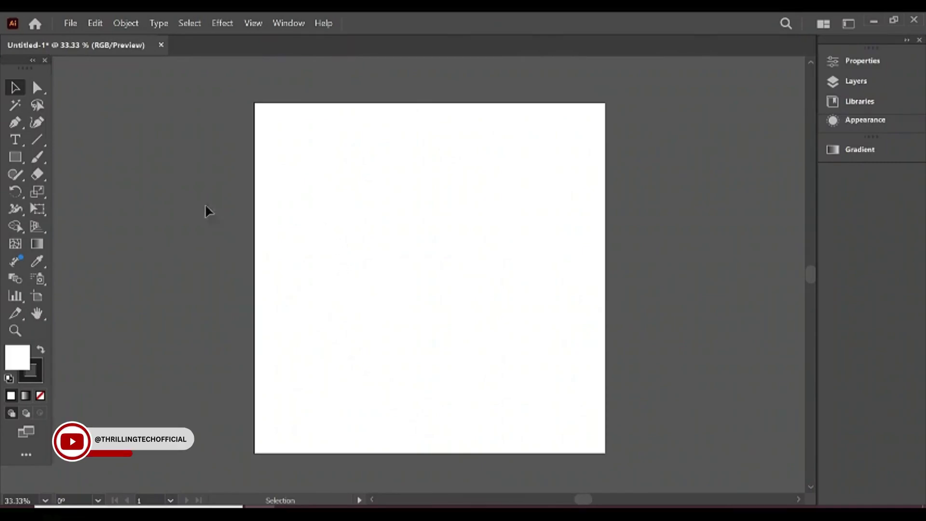
Draw a square and place it in the artboard's upper-left area.
{"action": "left_click", "coordinate": [19, 156]}
{"action": "left_click_drag", "start_coordinate": [273, 146], "coordinate": [336, 209]}
{"action": "key", "text": "v"}
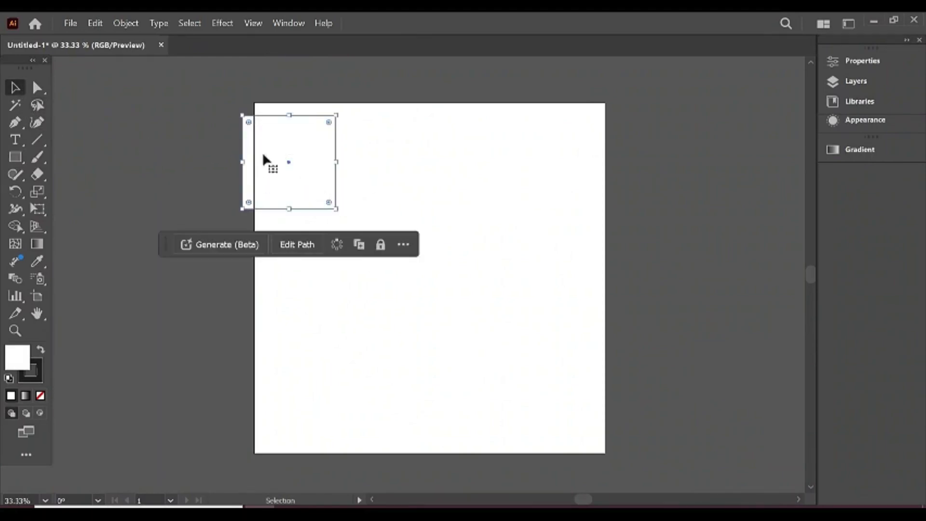
{"action": "left_click_drag", "start_coordinate": [287, 146], "coordinate": [336, 154]}
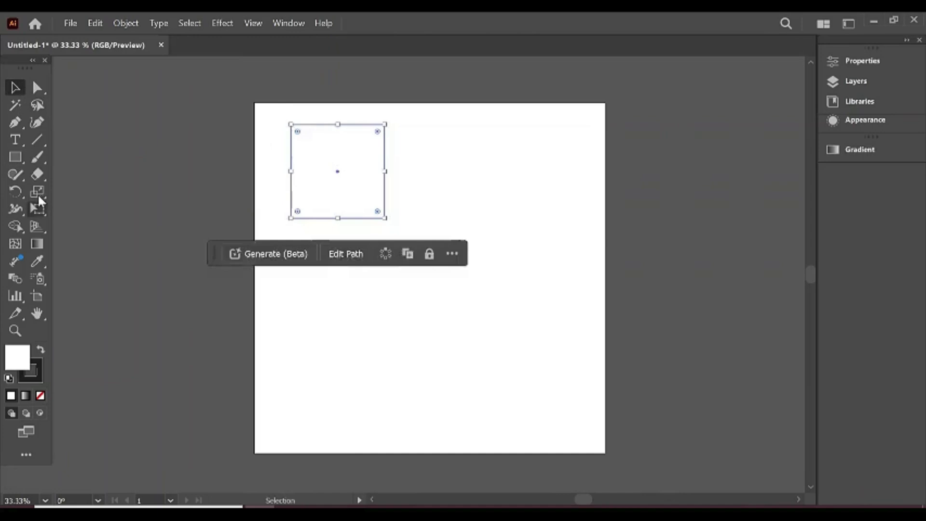
Draw a circle to the right of the square with the Ellipse tool and nudge it slightly into place.
{"action": "left_click", "coordinate": [21, 161]}
{"action": "left_click", "coordinate": [72, 192]}
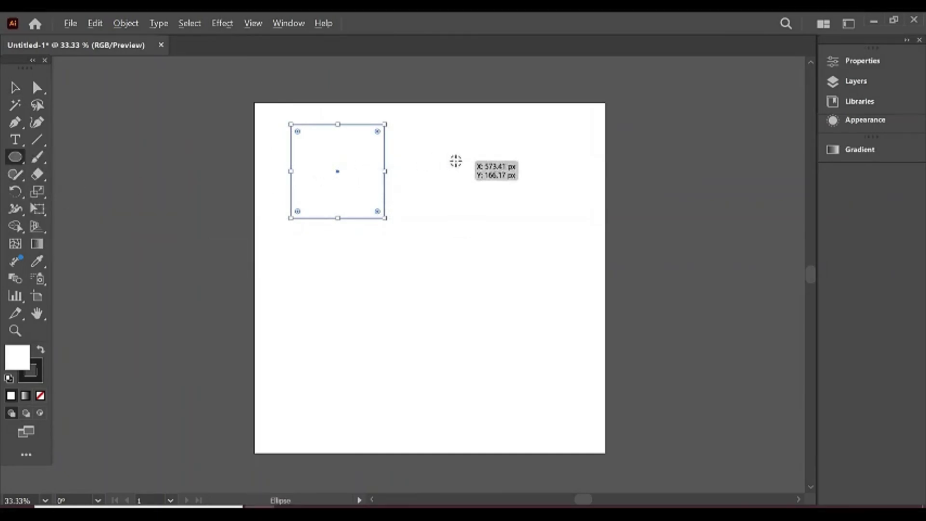
{"action": "left_click_drag", "start_coordinate": [459, 164], "coordinate": [500, 219]}
{"action": "left_click", "coordinate": [15, 88]}
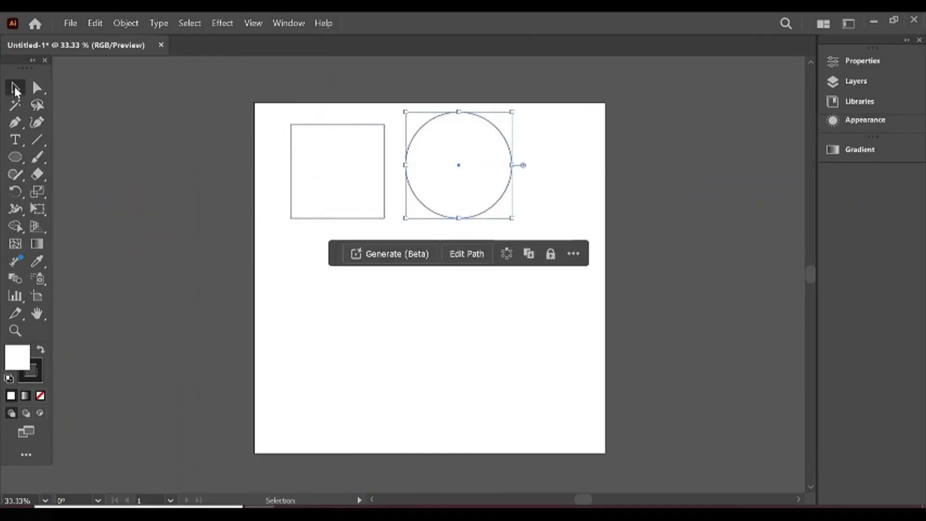
{"action": "left_click_drag", "start_coordinate": [439, 175], "coordinate": [441, 179]}
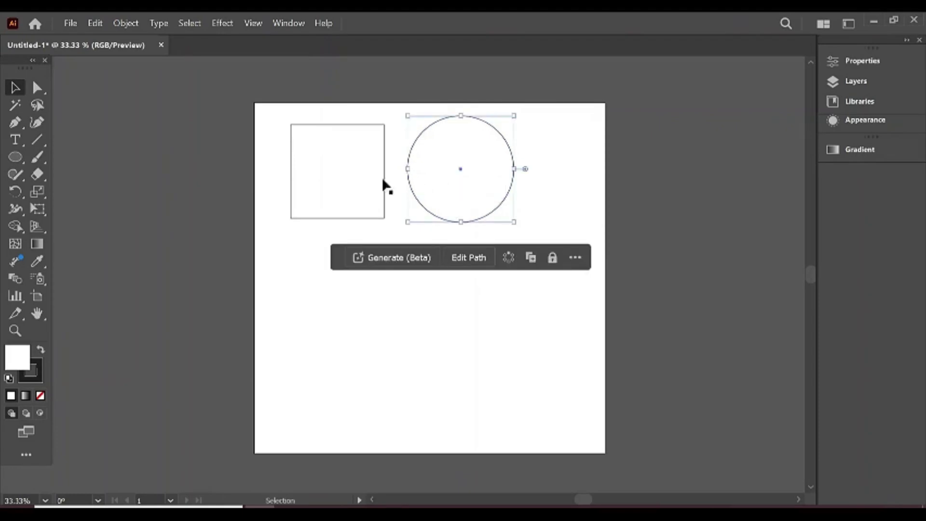
Add the square to the circle's selection, and clear the selection.
{"action": "left_click", "coordinate": [346, 166], "text": "shift"}
{"action": "left_click", "coordinate": [392, 318]}
{"action": "scroll", "coordinate": [404, 297], "scroll_direction": "up", "scroll_amount": 2}
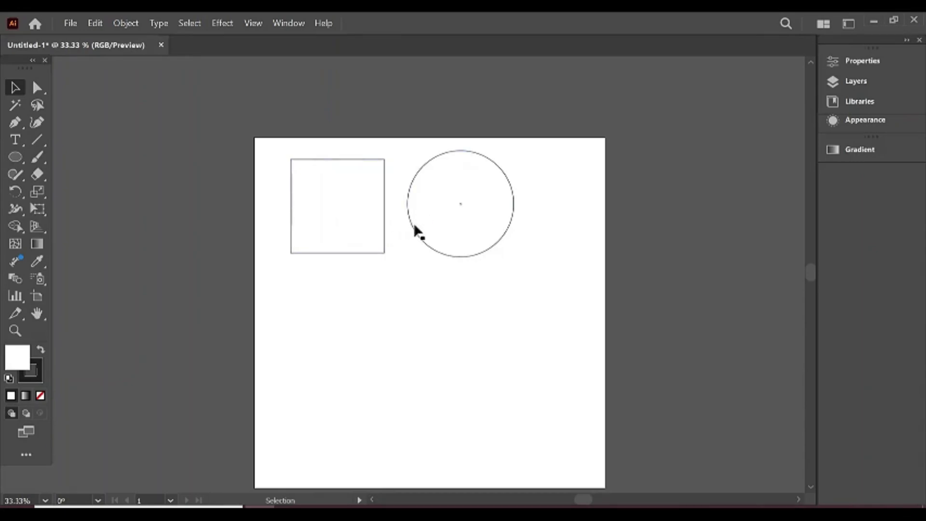
Nudge the square slightly upward into line with the circle's centre.
{"action": "left_click", "coordinate": [385, 223]}
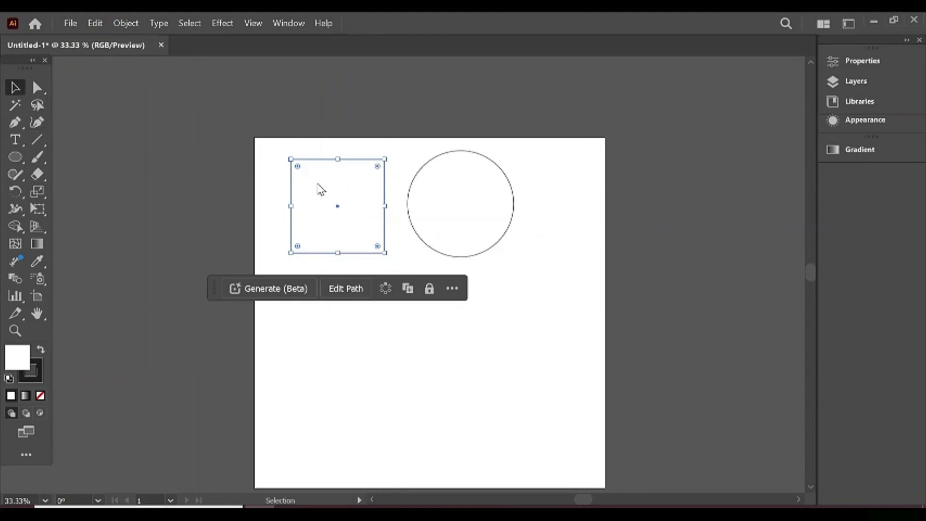
{"action": "mouse_move", "coordinate": [325, 184]}
{"action": "left_mouse_down"}
{"action": "mouse_move", "coordinate": [323, 194]}
{"action": "mouse_move", "coordinate": [324, 179]}
{"action": "left_mouse_up"}
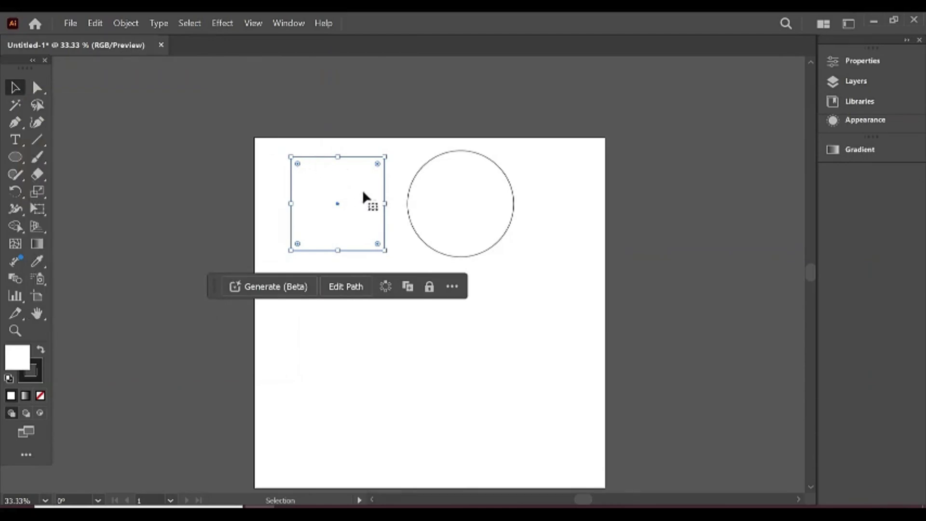
{"action": "left_click", "coordinate": [402, 162]}
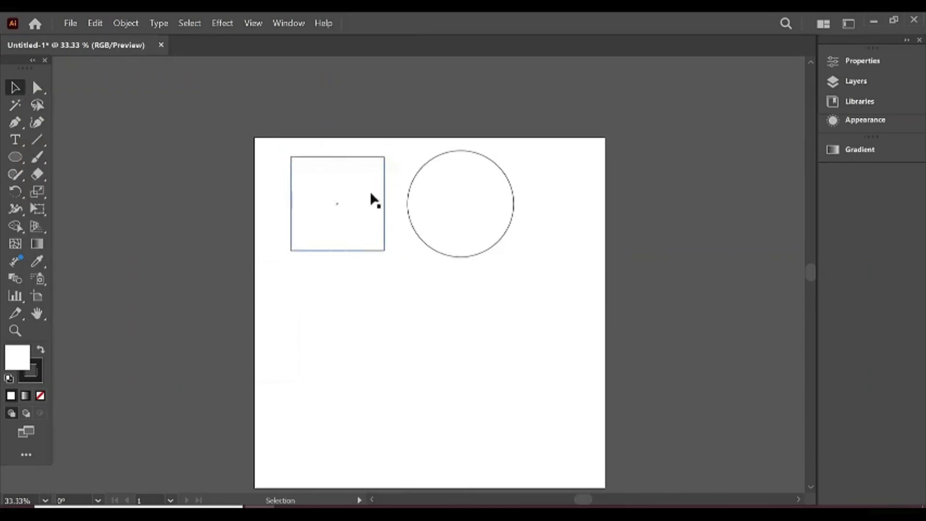
Select the square with a selection marquee, covering it fully or only in part, and clear the selection.
{"action": "left_click_drag", "start_coordinate": [396, 141], "coordinate": [280, 291]}
{"action": "left_click", "coordinate": [389, 318]}
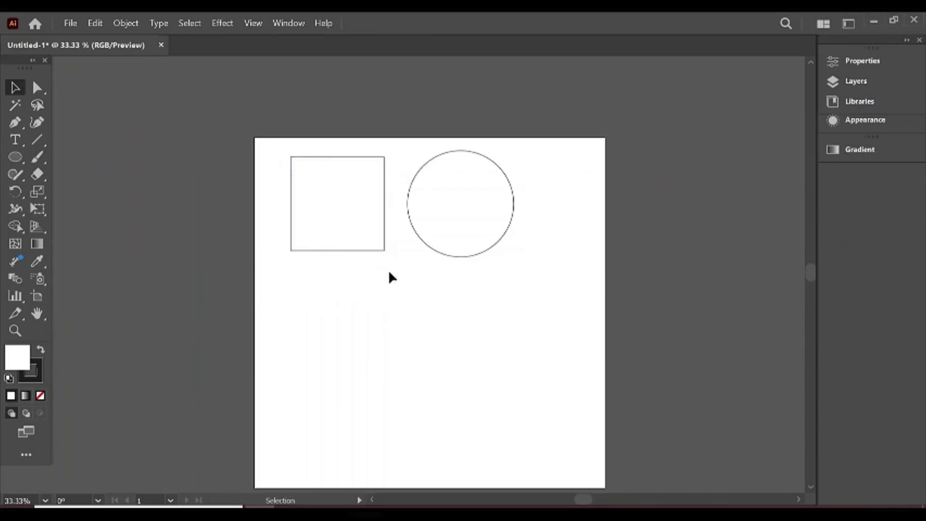
{"action": "scroll", "coordinate": [389, 275], "scroll_direction": "up", "scroll_amount": 1}
{"action": "left_click", "coordinate": [353, 194]}
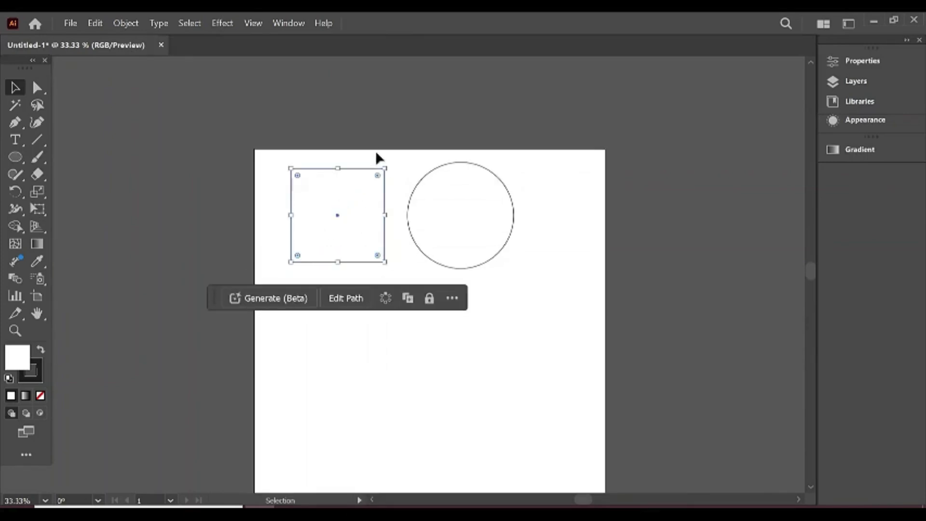
{"action": "left_click", "coordinate": [376, 154]}
{"action": "left_click", "coordinate": [367, 178]}
{"action": "left_click_drag", "start_coordinate": [398, 162], "coordinate": [380, 192]}
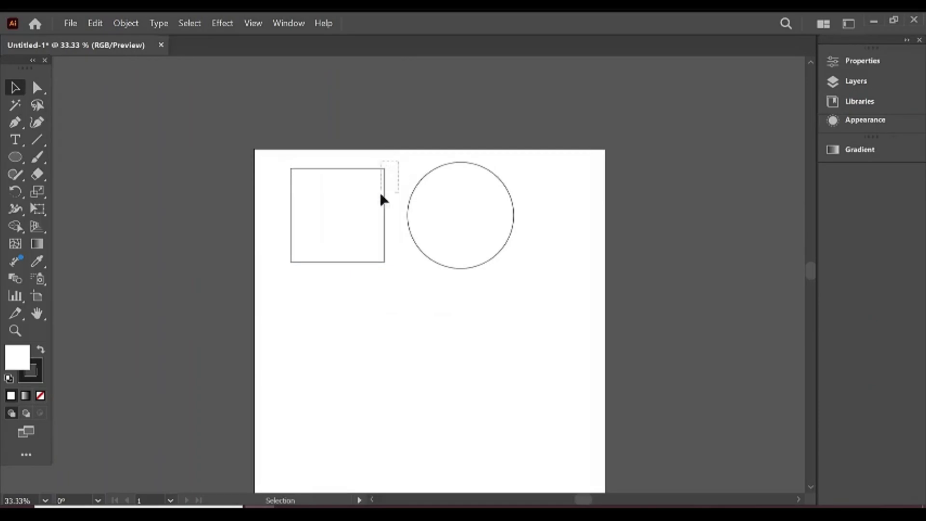
{"action": "left_click_drag", "start_coordinate": [354, 234], "coordinate": [278, 273]}
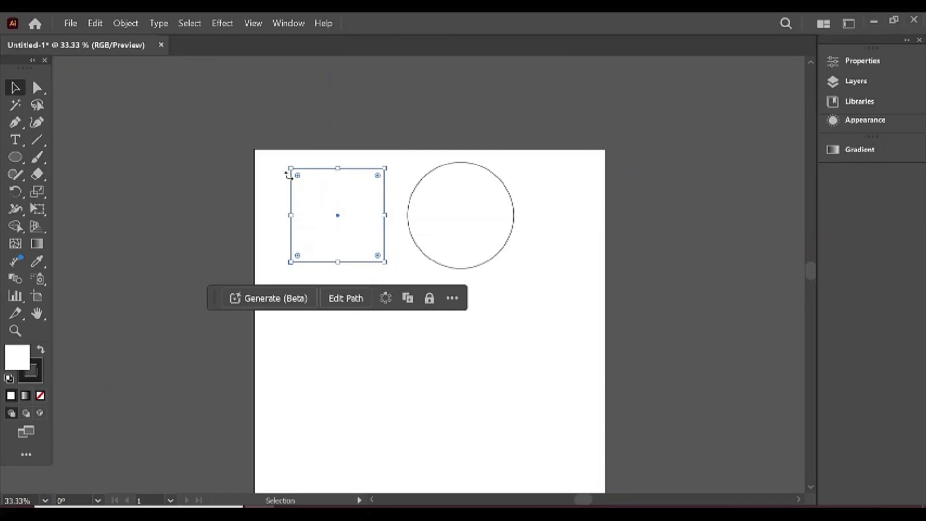
{"action": "left_click", "coordinate": [273, 165]}
Select both shapes with a marquee and scale them down, with the circle close to the square's size.
{"action": "left_click_drag", "start_coordinate": [272, 163], "coordinate": [515, 273]}
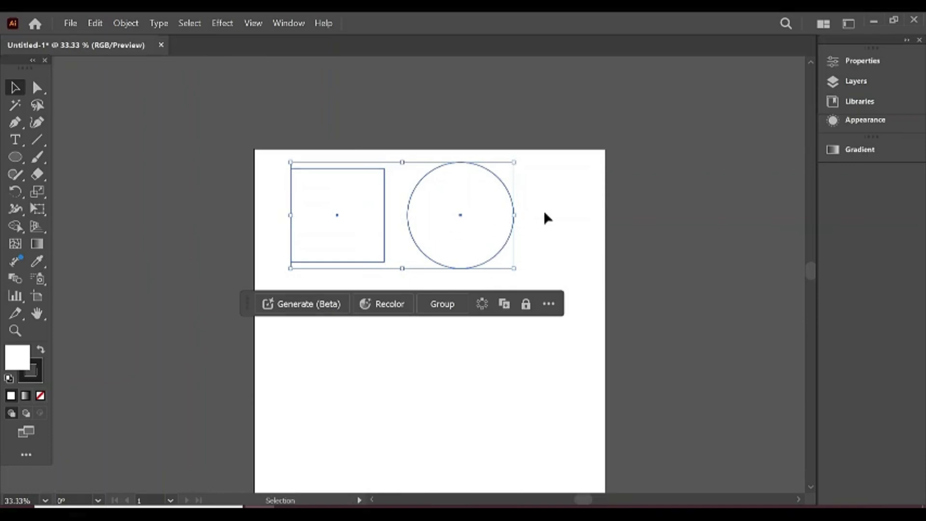
{"action": "left_click_drag", "start_coordinate": [515, 161], "coordinate": [517, 200]}
{"action": "left_click", "coordinate": [507, 193]}
{"action": "left_click", "coordinate": [486, 212]}
{"action": "left_click", "coordinate": [511, 181]}
Select only the circle with a selection marquee around it, and clear the selection.
{"action": "key", "text": "space"}
{"action": "left_click", "coordinate": [391, 189]}
{"action": "left_click_drag", "start_coordinate": [389, 186], "coordinate": [444, 192]}
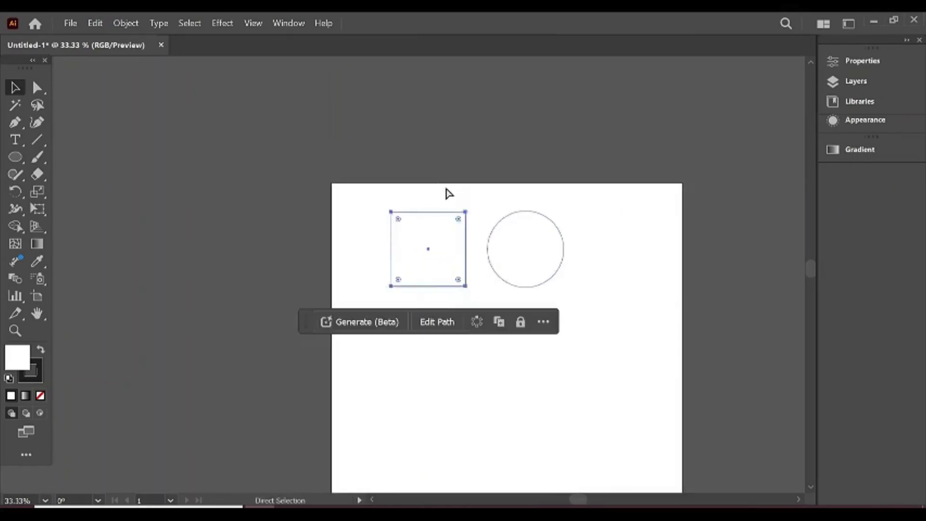
{"action": "key", "text": "ctrl+equal"}
{"action": "key", "text": "ctrl+equal"}
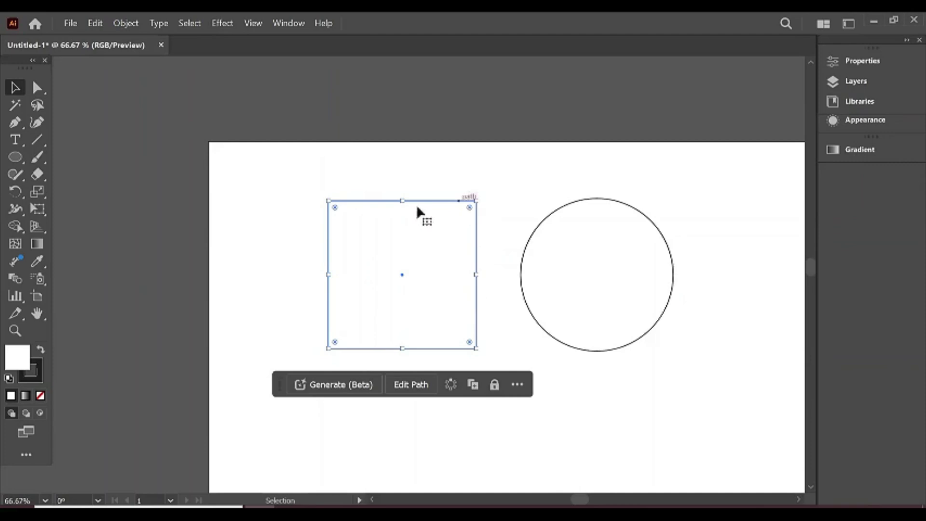
{"action": "left_click", "coordinate": [627, 369]}
{"action": "key", "text": "space"}
{"action": "left_click_drag", "start_coordinate": [631, 372], "coordinate": [524, 393]}
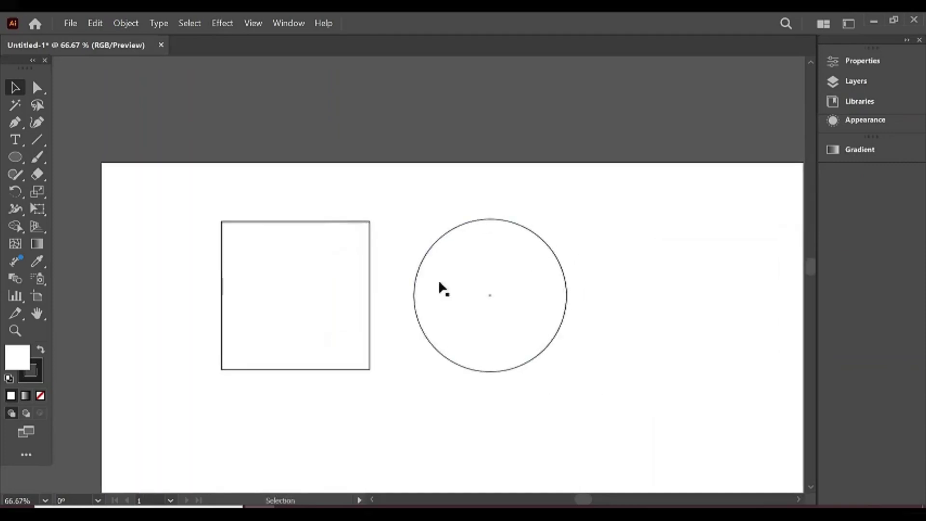
{"action": "left_click_drag", "start_coordinate": [396, 211], "coordinate": [577, 386]}
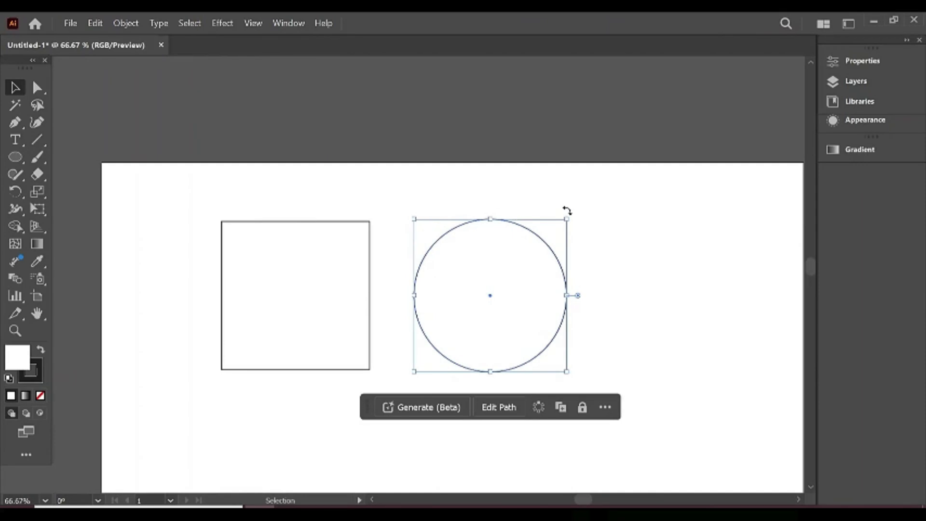
{"action": "left_click", "coordinate": [627, 289]}
{"action": "key", "text": "space"}
{"action": "left_click_drag", "start_coordinate": [635, 341], "coordinate": [612, 267]}
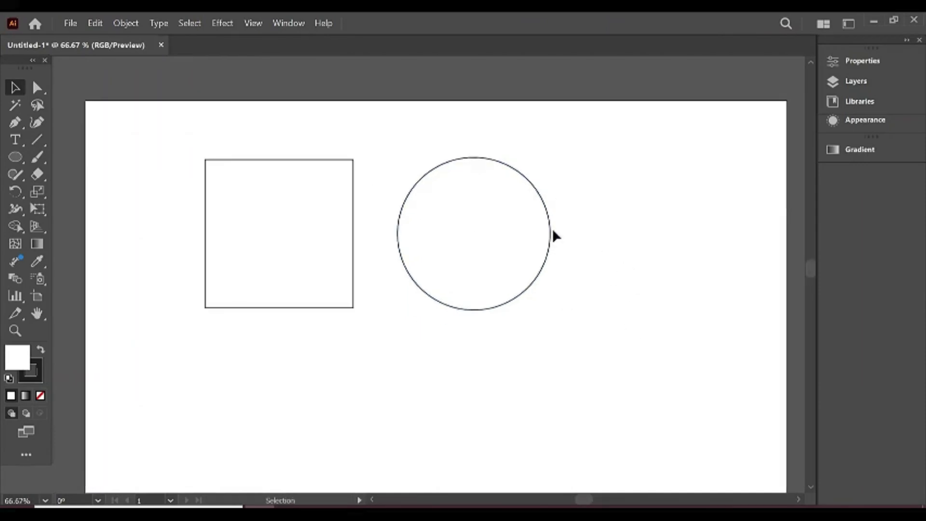
Select the square and the circle together with one marquee, and clear the selection.
{"action": "left_click", "coordinate": [550, 234]}
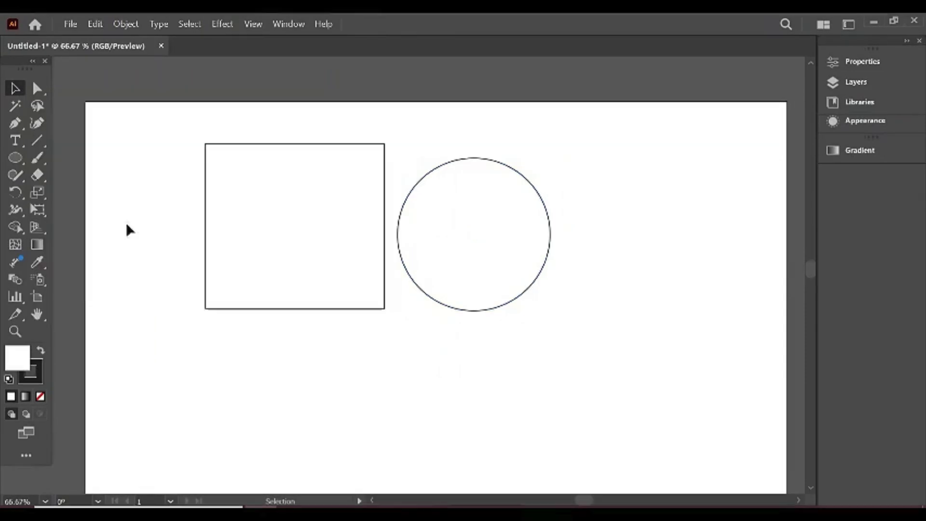
{"action": "left_click_drag", "start_coordinate": [189, 125], "coordinate": [479, 284]}
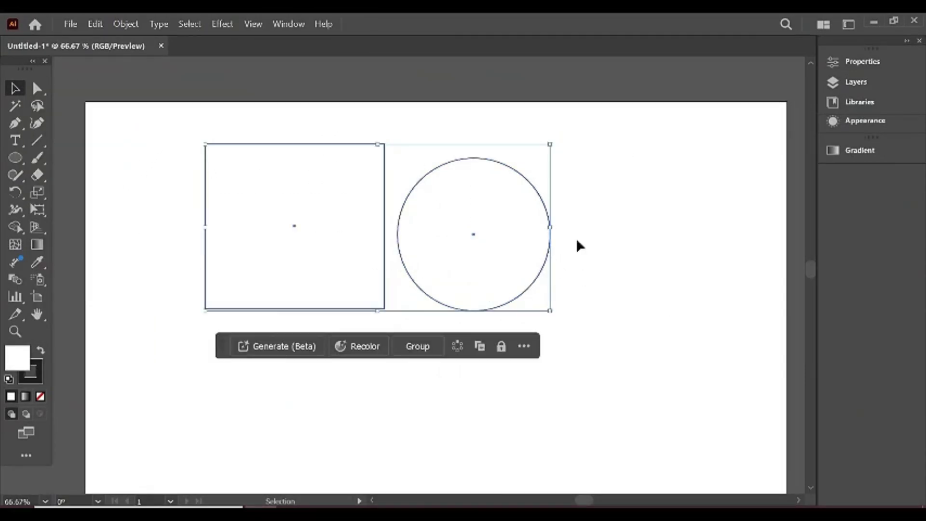
{"action": "left_click", "coordinate": [592, 247]}
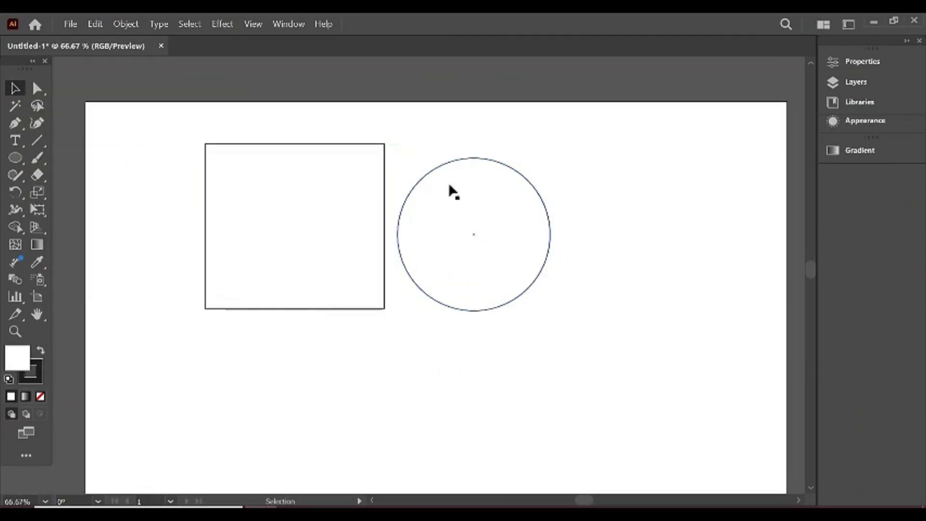
Resize the square from its upper-right corner, shrinking it and enlarging it to slightly wider than tall.
{"action": "left_click", "coordinate": [384, 150]}
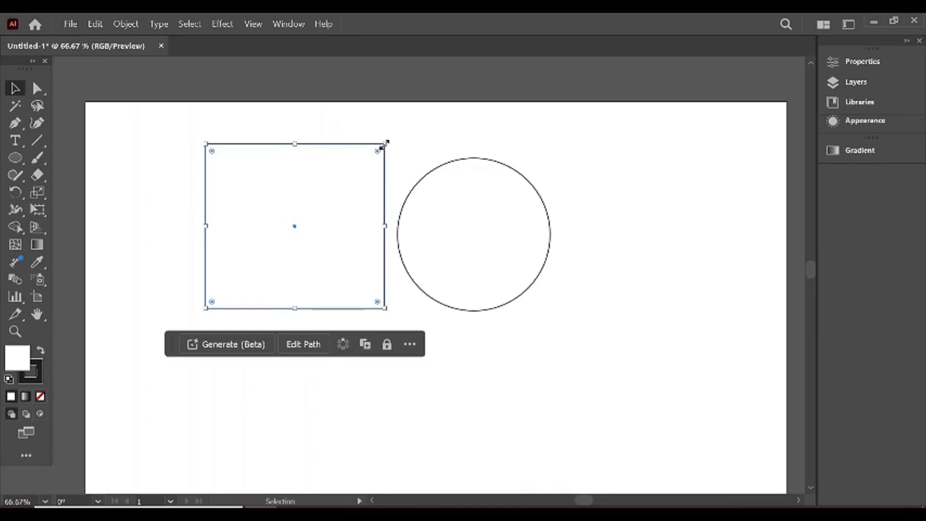
{"action": "left_click_drag", "start_coordinate": [386, 143], "coordinate": [357, 164]}
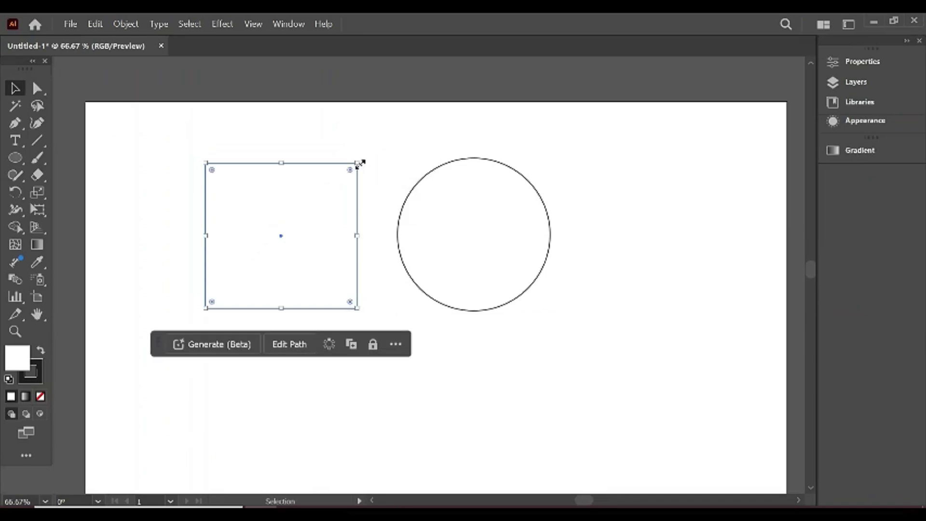
{"action": "left_click_drag", "start_coordinate": [358, 161], "coordinate": [436, 139]}
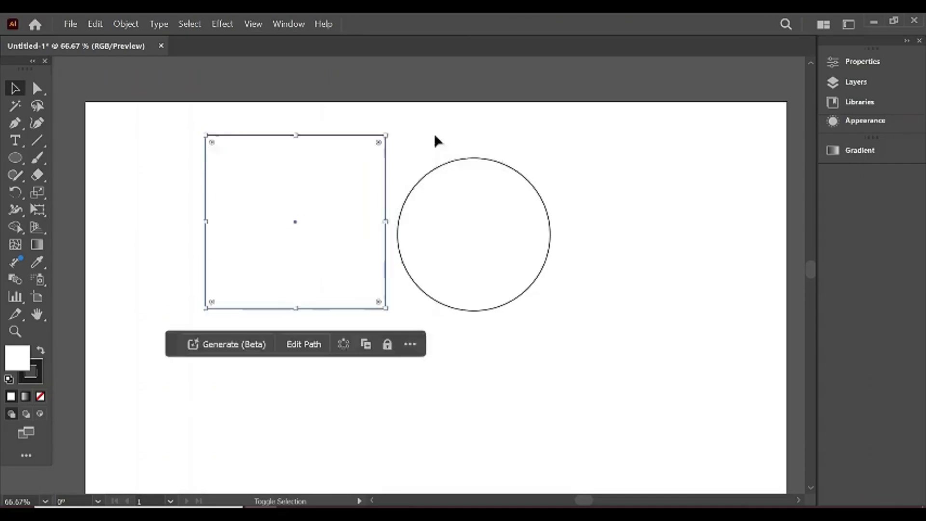
Resize the circle from its centre, freely and then proportionally to a slightly larger circle, and move it farther right of the square.
{"action": "left_click", "coordinate": [506, 166]}
{"action": "left_click_drag", "start_coordinate": [549, 157], "coordinate": [574, 170]}
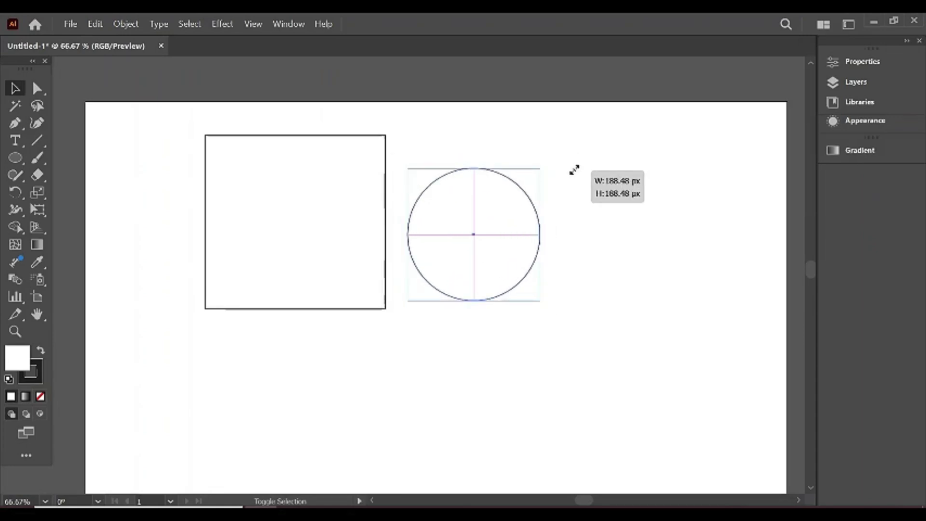
{"action": "left_click_drag", "start_coordinate": [574, 170], "coordinate": [655, 174]}
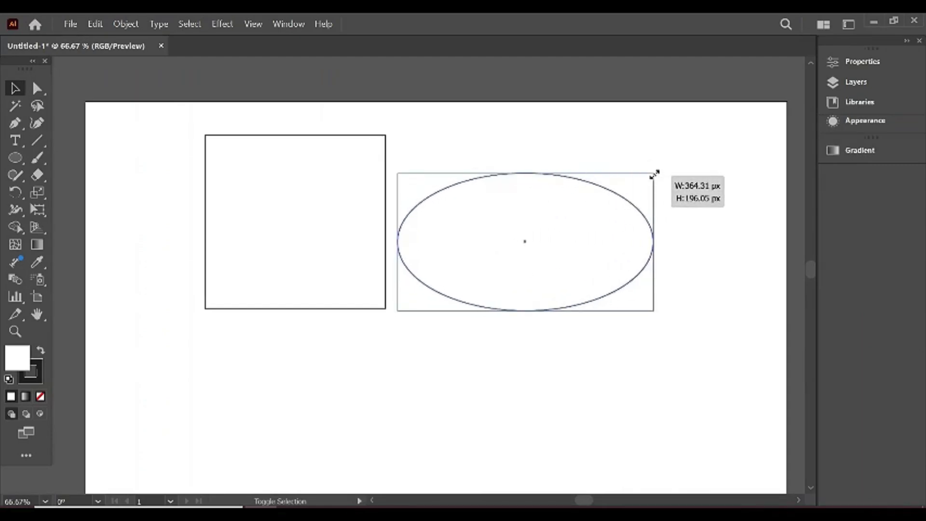
{"action": "left_click_drag", "start_coordinate": [654, 174], "coordinate": [615, 169]}
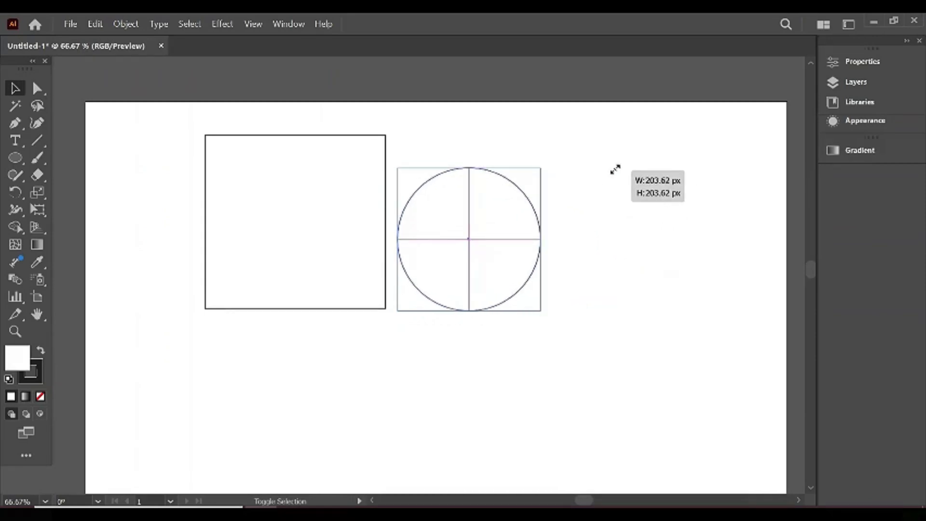
{"action": "left_click_drag", "start_coordinate": [616, 170], "coordinate": [627, 148]}
{"action": "left_click_drag", "start_coordinate": [479, 229], "coordinate": [533, 234]}
{"action": "left_click_drag", "start_coordinate": [495, 187], "coordinate": [551, 188]}
Rotate the square by 180° and deselect it.
{"action": "left_click", "coordinate": [399, 191]}
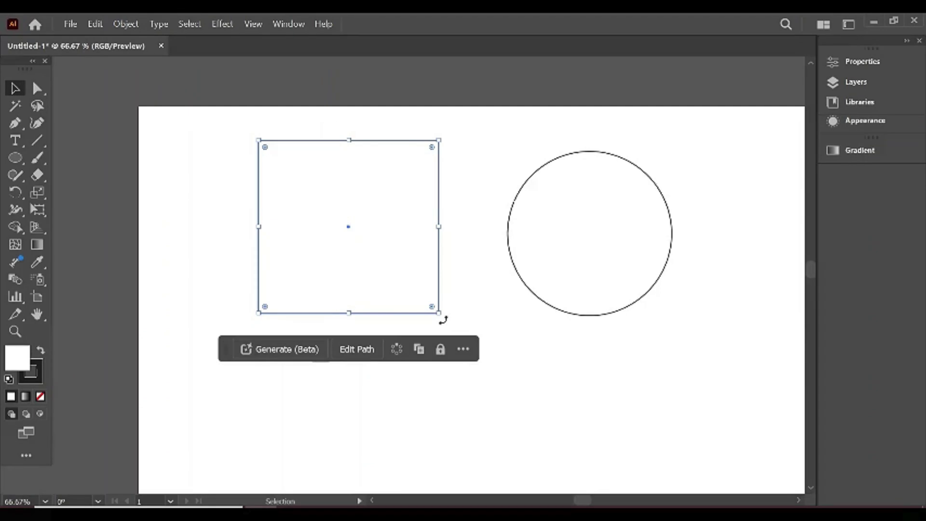
{"action": "left_click_drag", "start_coordinate": [443, 320], "coordinate": [284, 170]}
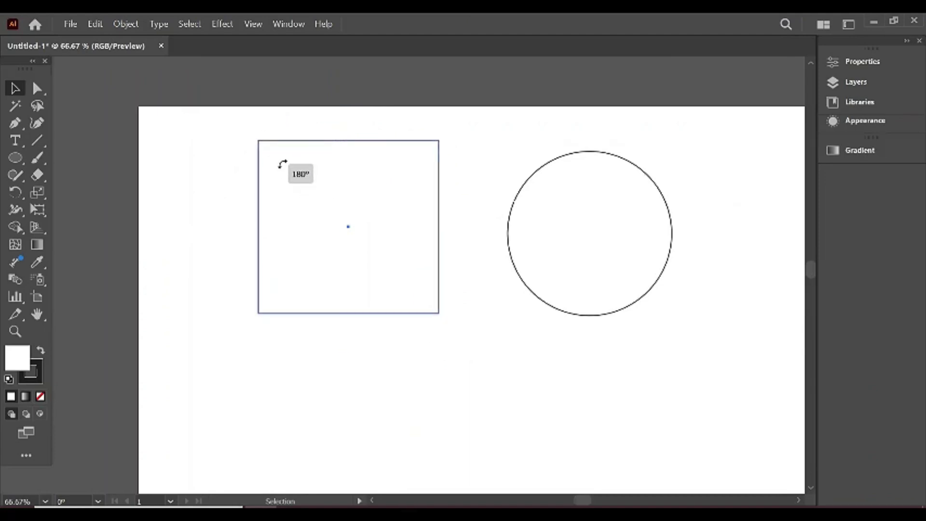
{"action": "left_click_drag", "start_coordinate": [283, 164], "coordinate": [284, 165]}
{"action": "left_click", "coordinate": [477, 230]}
Rotate the square about 45° into a diamond and move it down fully onto the artboard.
{"action": "left_click", "coordinate": [413, 223]}
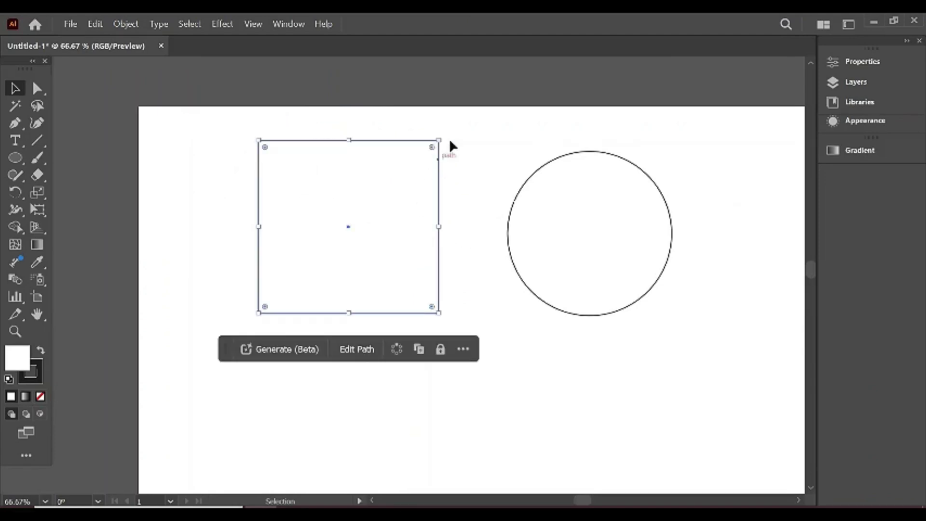
{"action": "left_click_drag", "start_coordinate": [447, 135], "coordinate": [245, 192]}
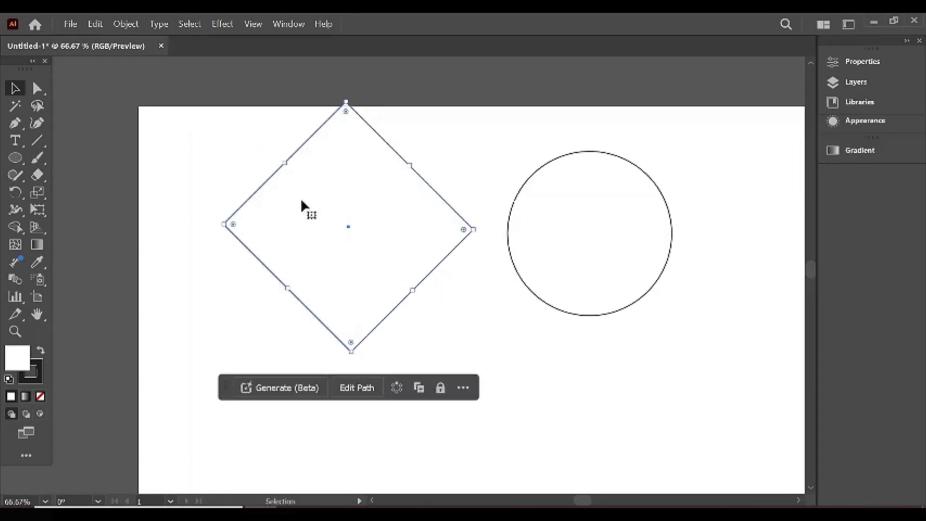
{"action": "left_click_drag", "start_coordinate": [339, 154], "coordinate": [347, 185]}
Move the circle down roughly level with the diamond, and select the diamond.
{"action": "left_click", "coordinate": [577, 212]}
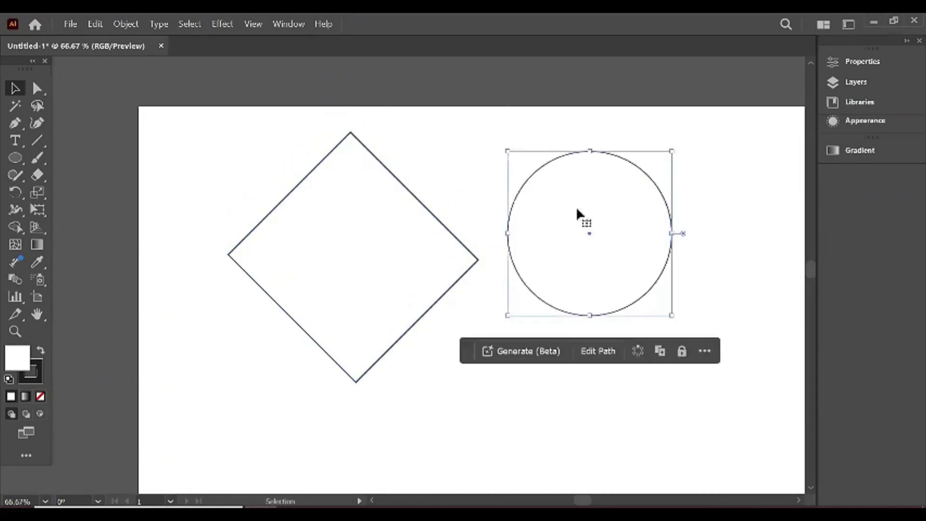
{"action": "left_click_drag", "start_coordinate": [577, 212], "coordinate": [569, 244]}
{"action": "left_click", "coordinate": [527, 150]}
{"action": "left_click_drag", "start_coordinate": [527, 149], "coordinate": [444, 153]}
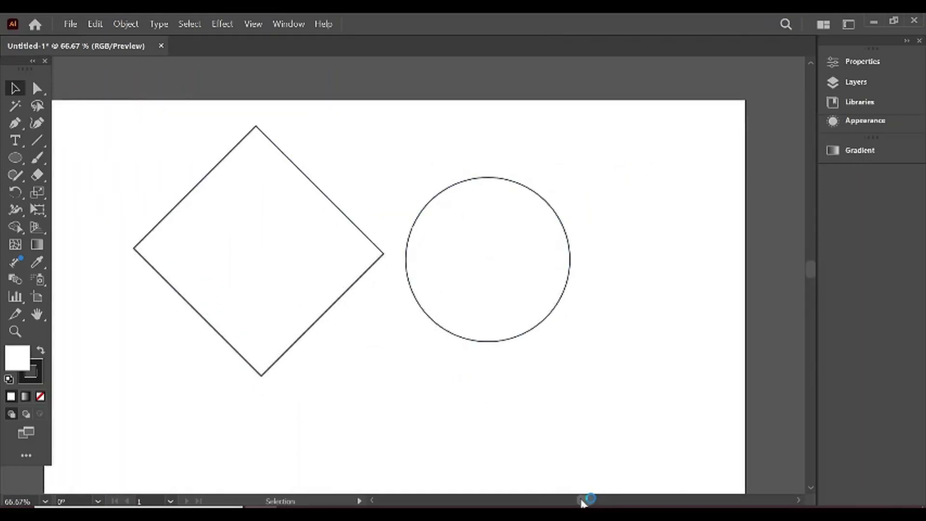
{"action": "left_click", "coordinate": [368, 285]}
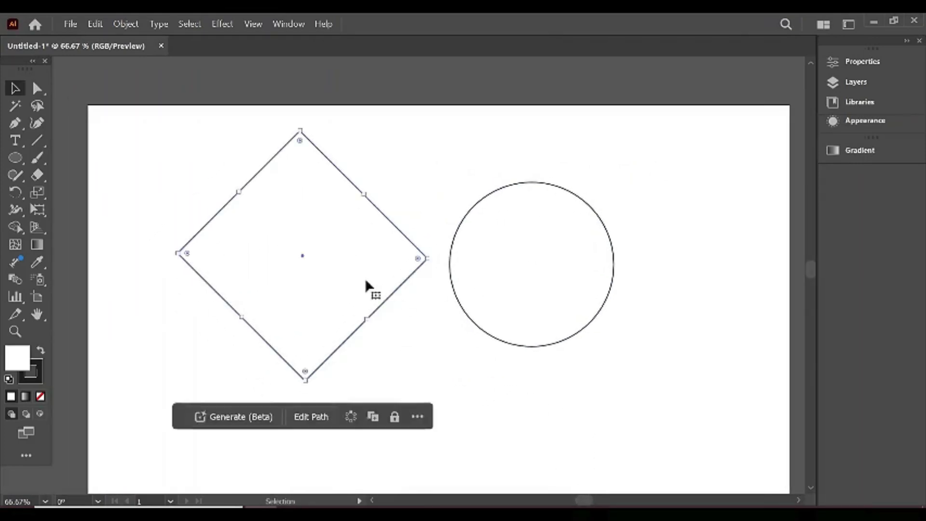
Move the diamond slightly down and right, rotate it about 30° clockwise, and deselect it.
{"action": "left_click_drag", "start_coordinate": [345, 238], "coordinate": [349, 245]}
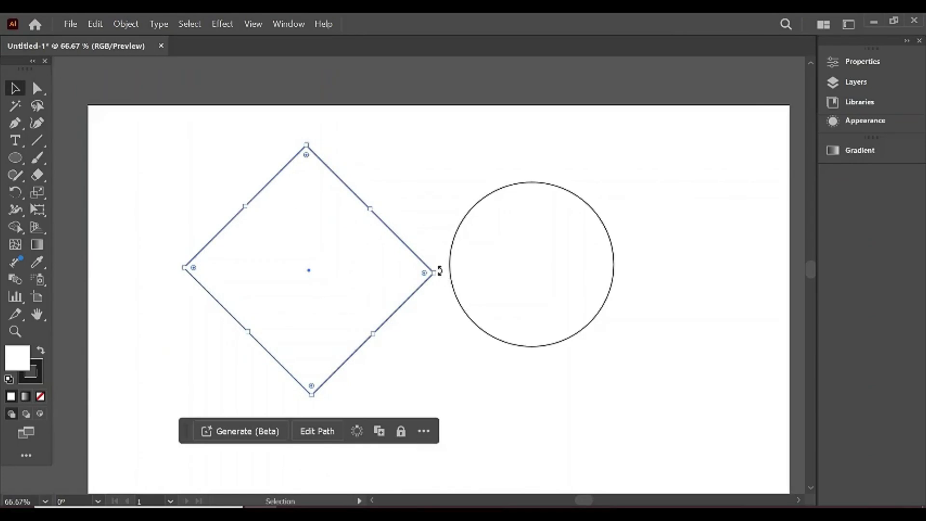
{"action": "left_click_drag", "start_coordinate": [440, 270], "coordinate": [439, 334]}
{"action": "left_click", "coordinate": [120, 168]}
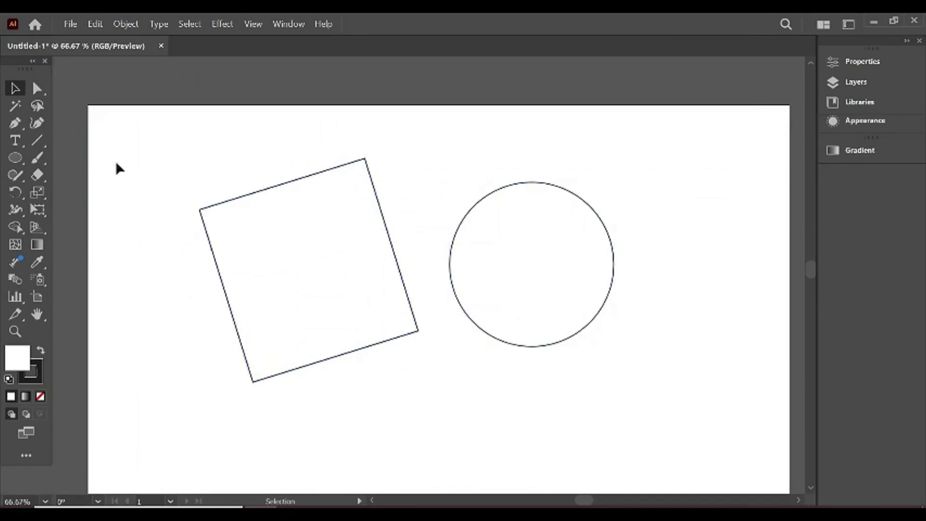
{"action": "left_click_drag", "start_coordinate": [206, 148], "coordinate": [190, 129]}
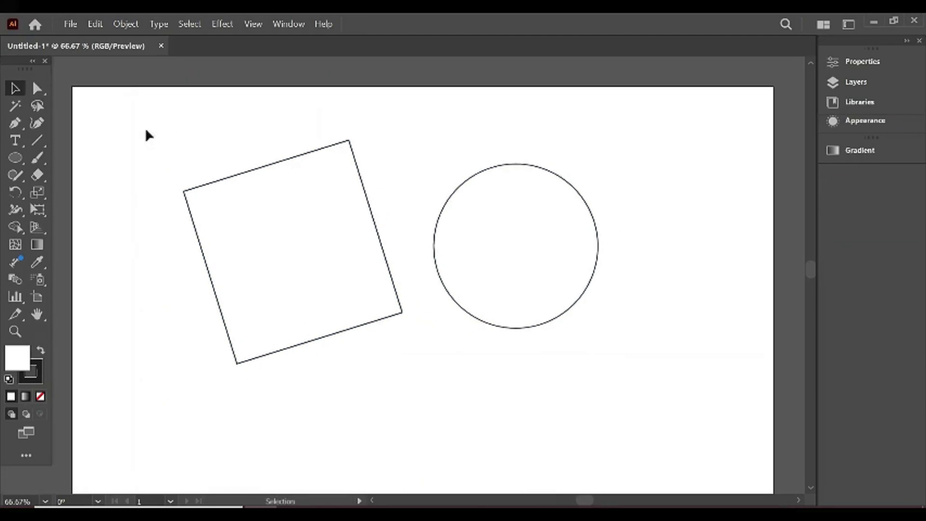
Rotate the tilted square about 15° clockwise until it stands nearly upright, leaving it selected.
{"action": "left_click", "coordinate": [302, 182]}
{"action": "left_click_drag", "start_coordinate": [352, 135], "coordinate": [393, 154]}
{"action": "left_click", "coordinate": [392, 151]}
{"action": "left_click", "coordinate": [237, 177]}
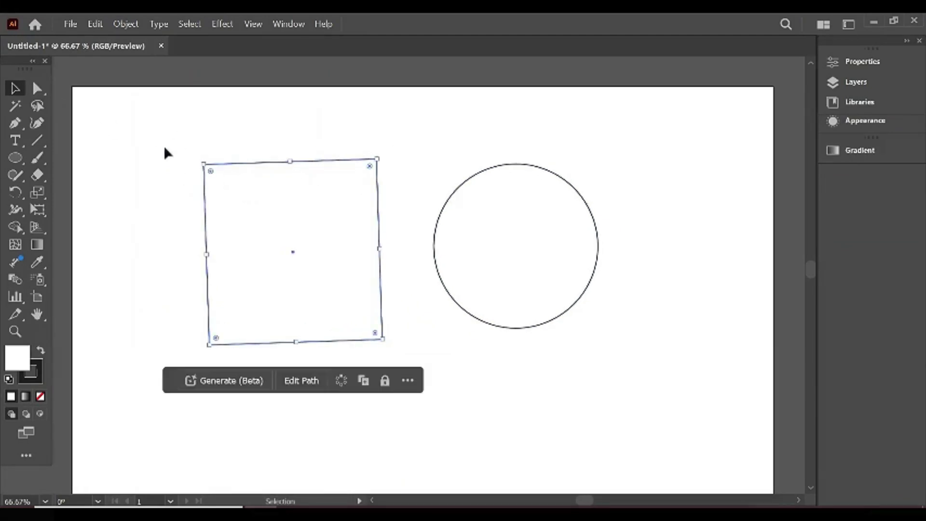
Examine the square's corner anchor points up close with the Direct Selection tool, ending at the upper-right anchor.
{"action": "left_click", "coordinate": [38, 90]}
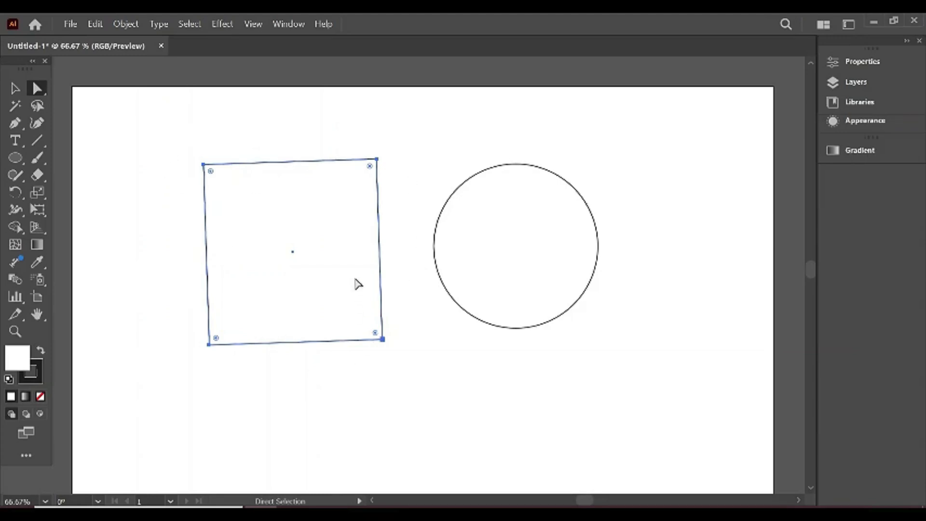
{"action": "key", "text": "ctrl+equal"}
{"action": "key", "text": "ctrl+equal"}
{"action": "scroll", "coordinate": [176, 103], "scroll_direction": "up", "scroll_amount": 1}
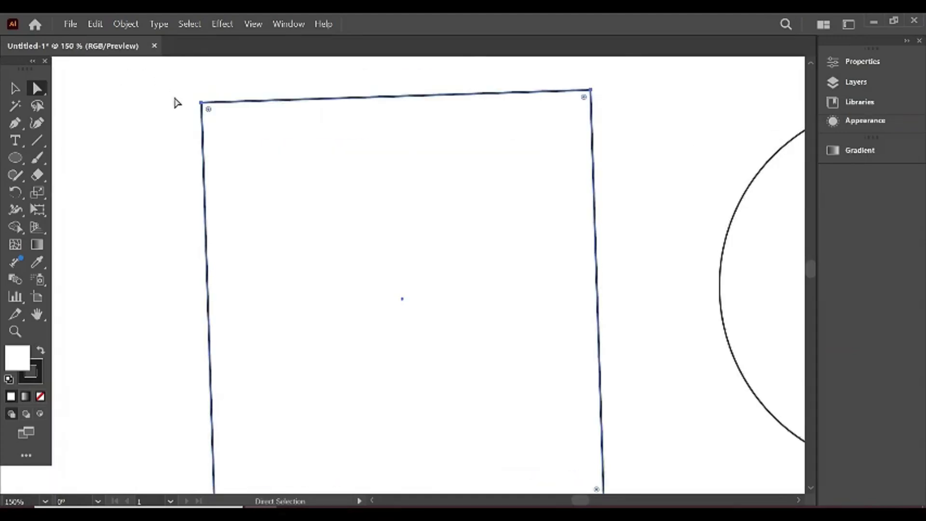
{"action": "scroll", "coordinate": [291, 325], "scroll_direction": "down", "scroll_amount": 3}
{"action": "scroll", "coordinate": [664, 437], "scroll_direction": "up", "scroll_amount": 4}
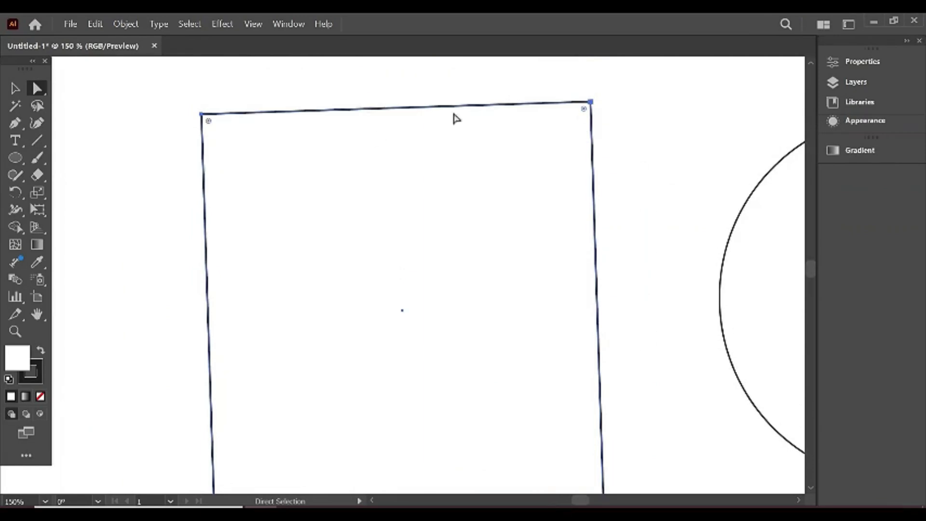
{"action": "scroll", "coordinate": [625, 316], "scroll_direction": "down", "scroll_amount": 3}
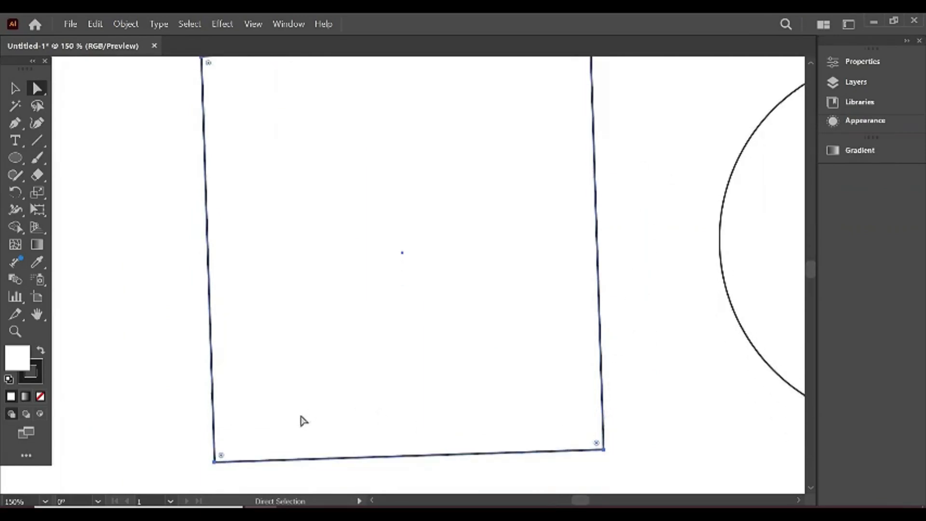
{"action": "scroll", "coordinate": [206, 140], "scroll_direction": "up", "scroll_amount": 3}
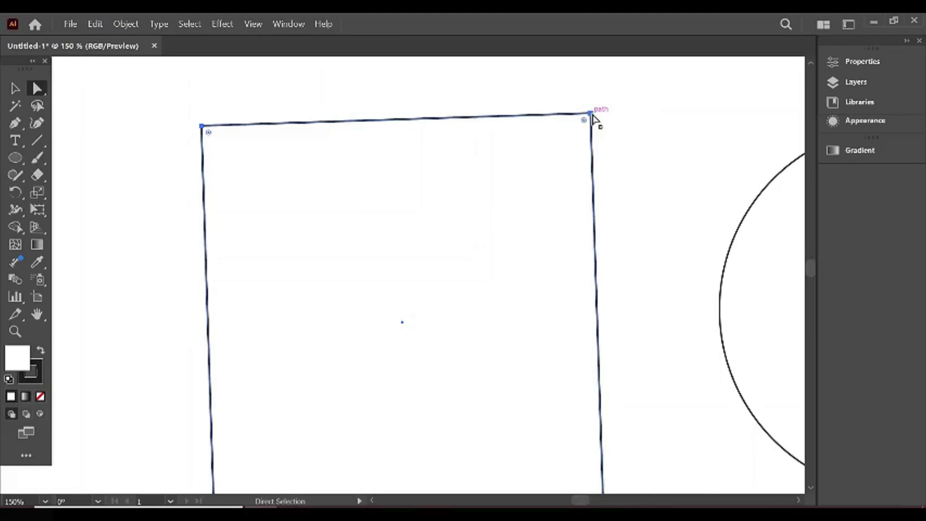
{"action": "left_click_drag", "start_coordinate": [593, 116], "coordinate": [593, 116]}
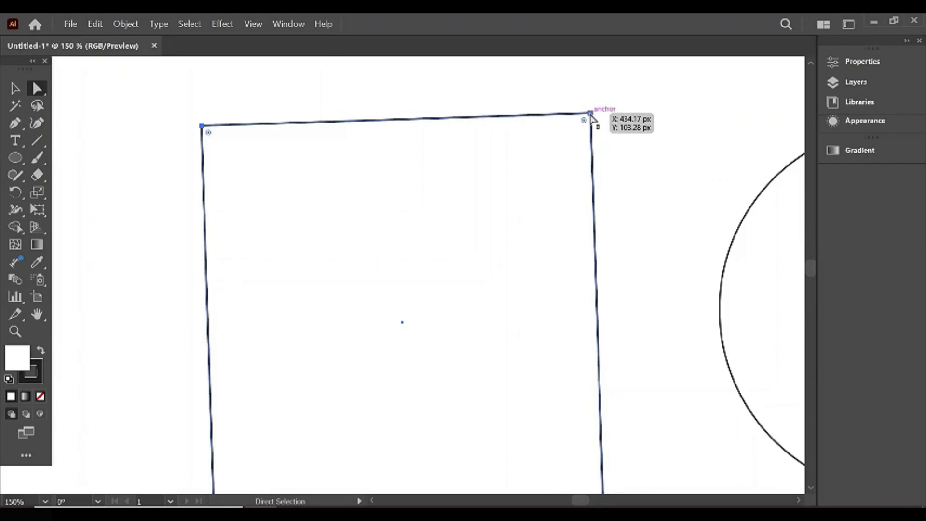
Pull the square's upper-right anchor point inward toward the opposite lower-left corner, forming a concave L-like shape.
{"action": "key", "text": "ctrl+minus"}
{"action": "scroll", "coordinate": [594, 202], "scroll_direction": "down", "scroll_amount": 2}
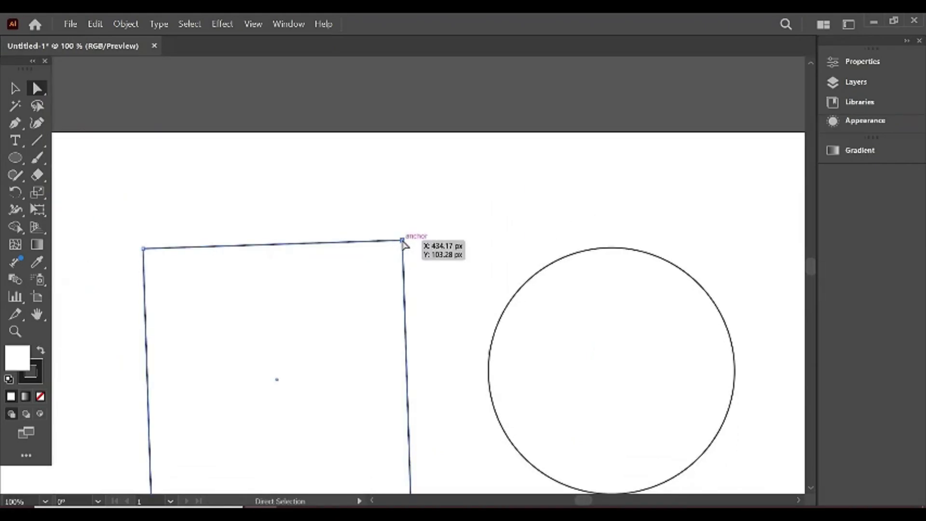
{"action": "left_click_drag", "start_coordinate": [402, 241], "coordinate": [287, 310]}
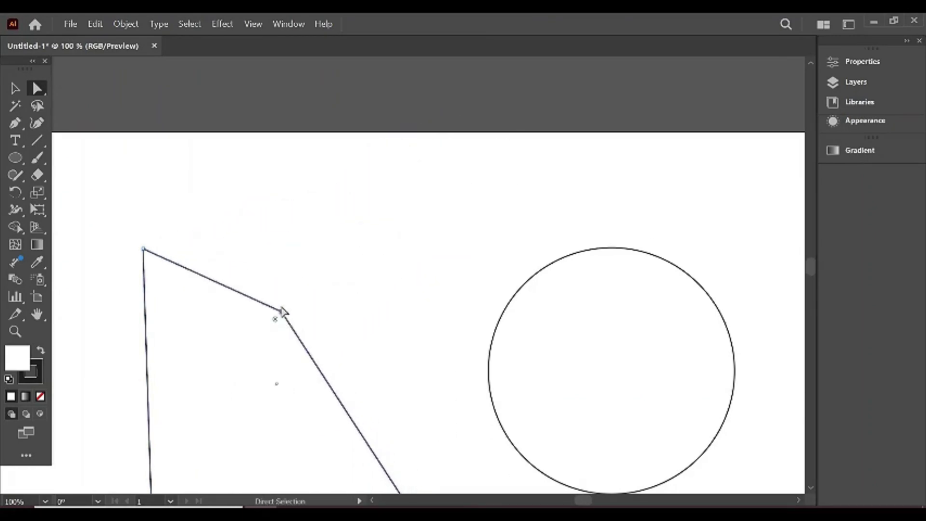
{"action": "scroll", "coordinate": [290, 309], "scroll_direction": "down", "scroll_amount": 3}
{"action": "left_click_drag", "start_coordinate": [282, 230], "coordinate": [214, 382]}
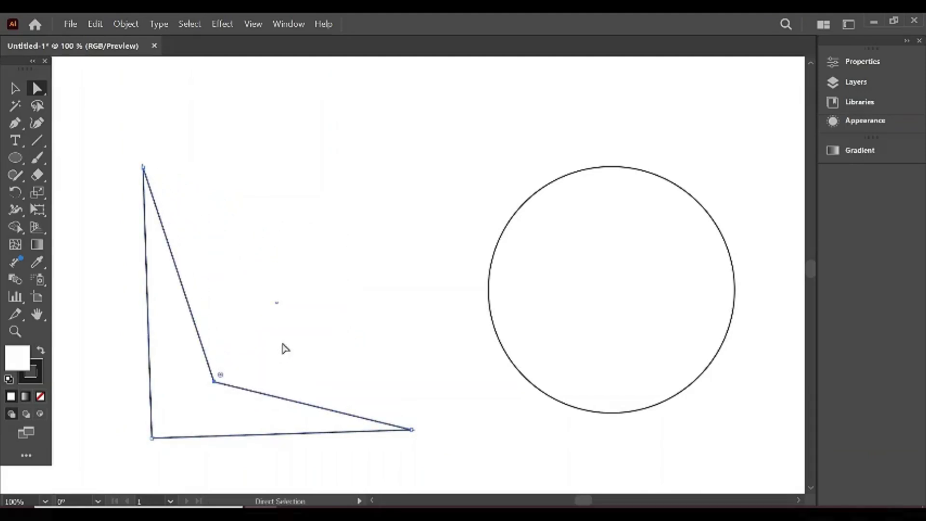
Move the whole concave shape slightly right, and pull its inner anchor point back out to the upper right to restore a near-square.
{"action": "left_click", "coordinate": [287, 341]}
{"action": "scroll", "coordinate": [331, 321], "scroll_direction": "down", "scroll_amount": 1}
{"action": "left_click_drag", "start_coordinate": [188, 352], "coordinate": [214, 341]}
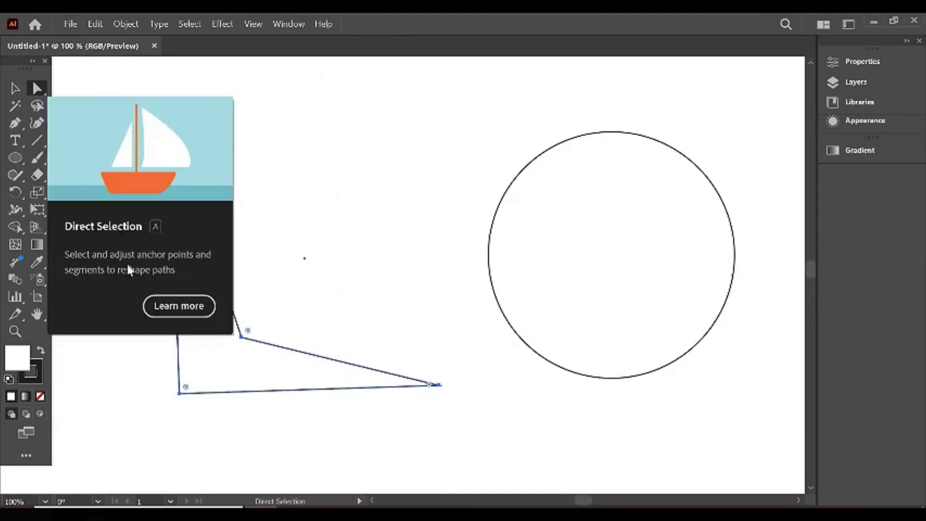
{"action": "left_click", "coordinate": [241, 338]}
{"action": "left_click_drag", "start_coordinate": [241, 341], "coordinate": [430, 124]}
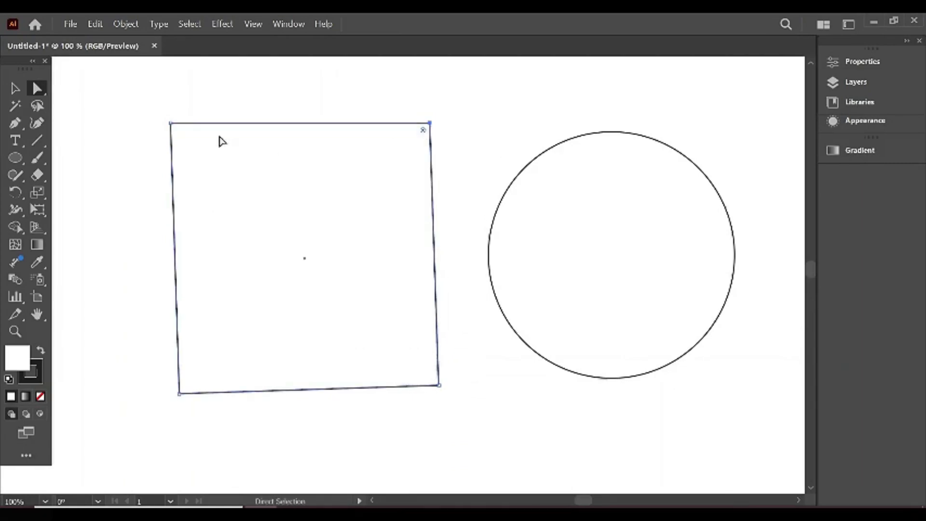
Select both upper anchor points of the square and move them together right and slightly down, skewing it into a parallelogram.
{"action": "left_click_drag", "start_coordinate": [138, 96], "coordinate": [360, 144]}
{"action": "left_click_drag", "start_coordinate": [446, 144], "coordinate": [447, 143]}
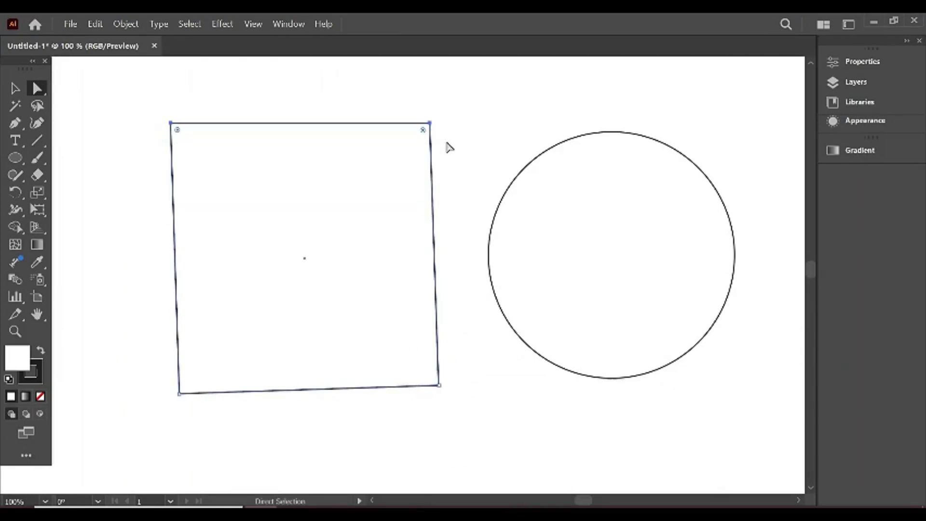
{"action": "left_click", "coordinate": [430, 124]}
{"action": "left_click", "coordinate": [170, 124], "text": "shift"}
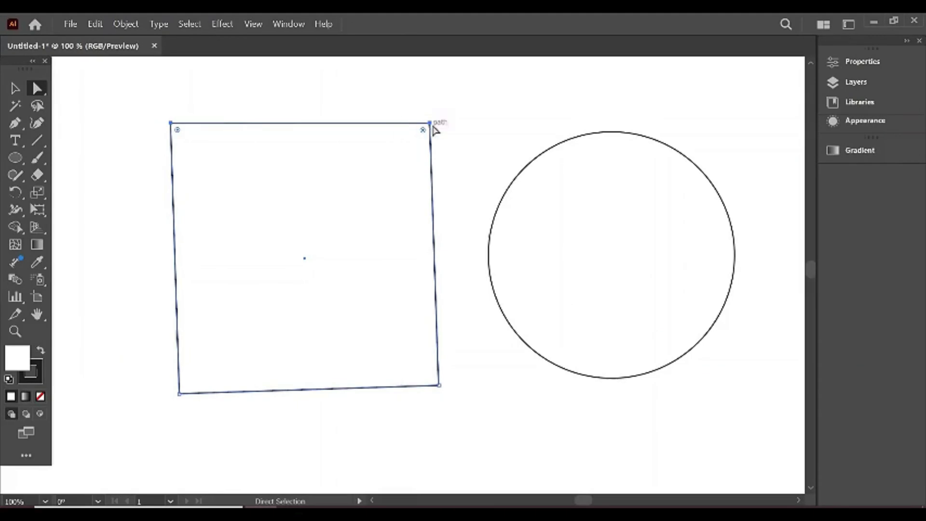
{"action": "mouse_move", "coordinate": [430, 124]}
{"action": "left_mouse_down"}
{"action": "mouse_move", "coordinate": [391, 165]}
{"action": "mouse_move", "coordinate": [306, 193]}
{"action": "mouse_move", "coordinate": [468, 139]}
{"action": "mouse_move", "coordinate": [352, 143]}
{"action": "mouse_move", "coordinate": [492, 128]}
{"action": "mouse_move", "coordinate": [347, 130]}
{"action": "mouse_move", "coordinate": [418, 136]}
{"action": "mouse_move", "coordinate": [446, 180]}
{"action": "mouse_move", "coordinate": [439, 257]}
{"action": "mouse_move", "coordinate": [368, 150]}
{"action": "mouse_move", "coordinate": [356, 148]}
{"action": "mouse_move", "coordinate": [459, 139]}
{"action": "mouse_move", "coordinate": [418, 117]}
{"action": "left_mouse_up"}
Return to the Selection tool, select the skewed shape as a whole, and deselect it.
{"action": "left_click", "coordinate": [15, 89]}
{"action": "left_click", "coordinate": [332, 111]}
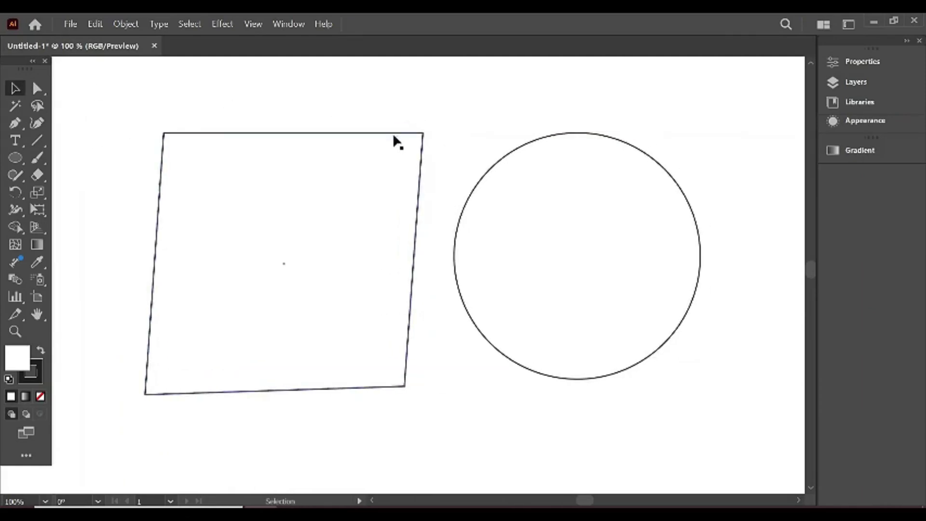
{"action": "left_click", "coordinate": [393, 164]}
{"action": "left_click", "coordinate": [483, 134]}
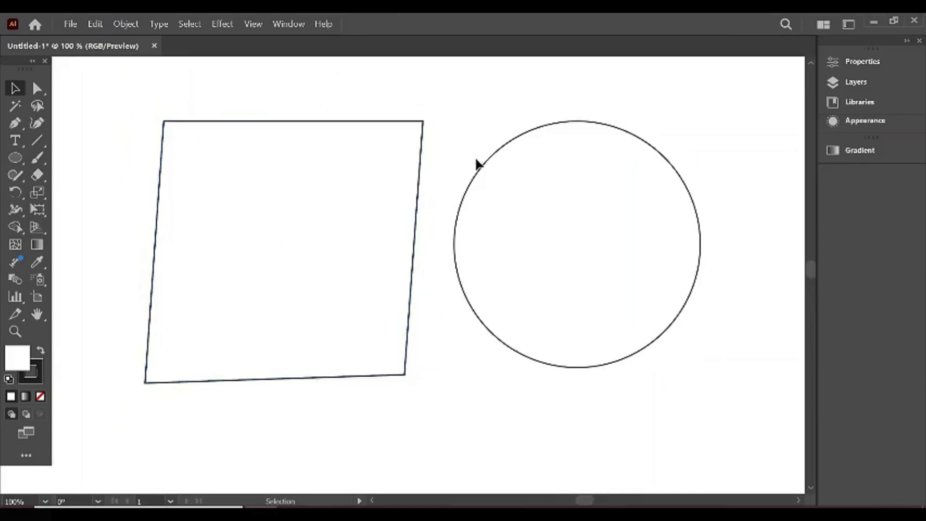